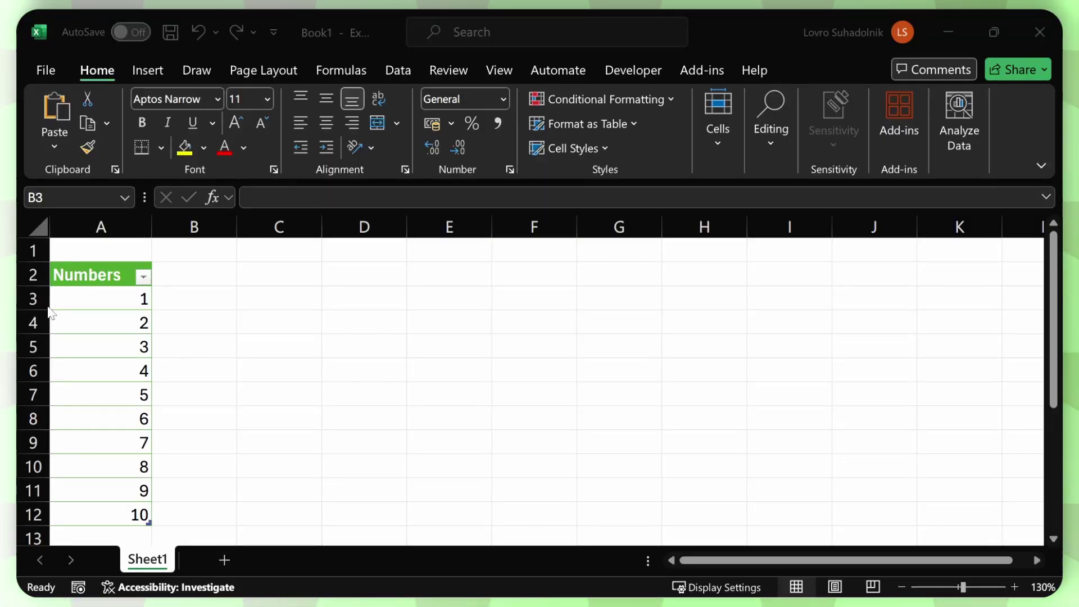
# Select the values 1–10 in A3:A12 of the Numbers table
pyautogui.moveTo(85, 301); pyautogui.dragTo(100, 514)
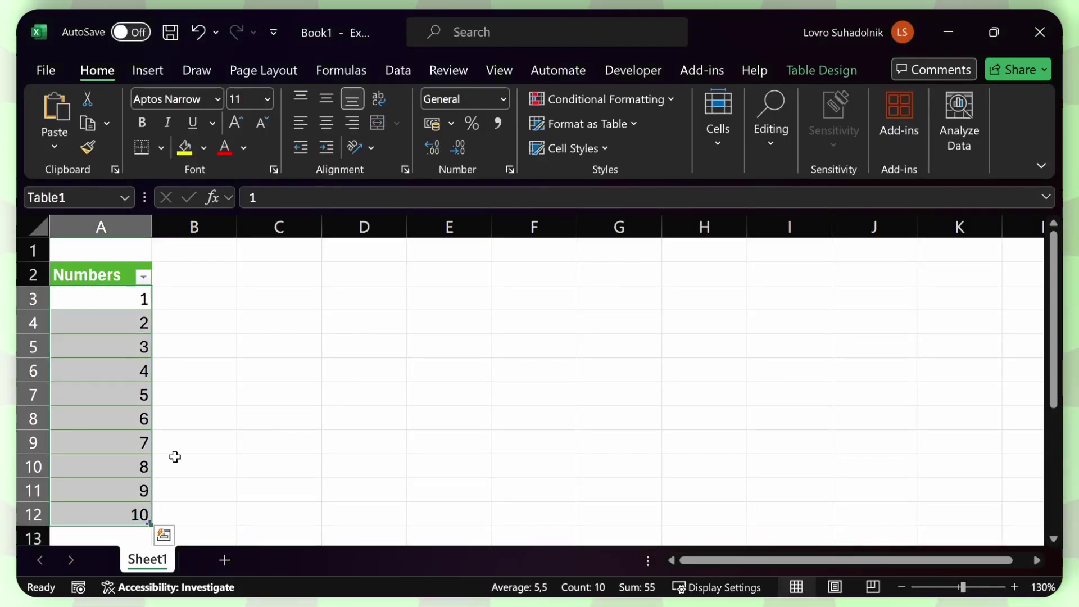
# Apply the custom number format 00000 so the values display as 00001 to 00010
pyautogui.rightClick(106, 301)
pyautogui.scroll(-4, 192, 396)
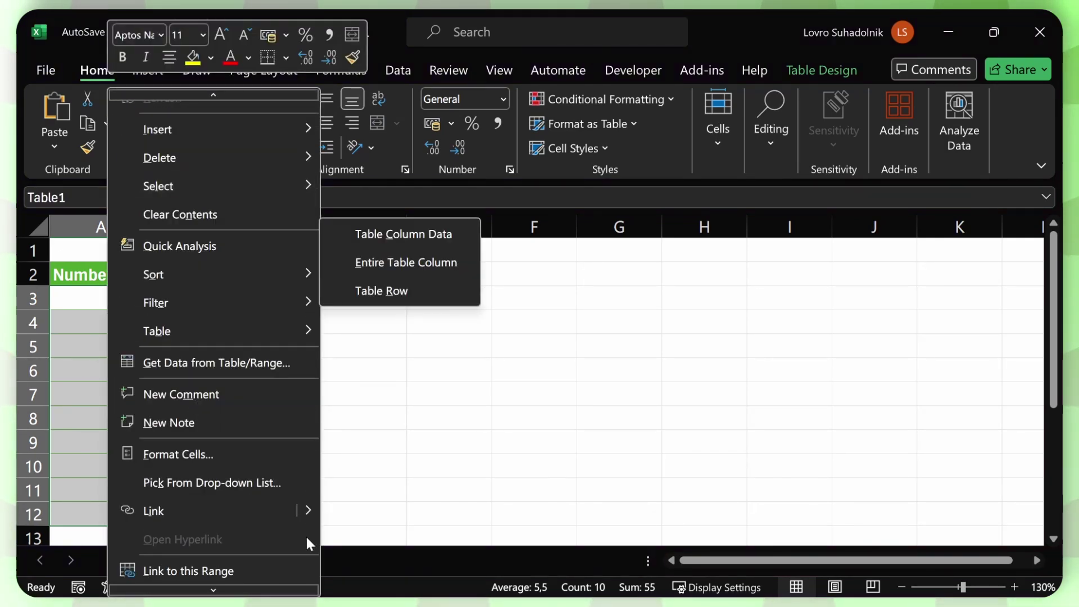
pyautogui.click(182, 453)
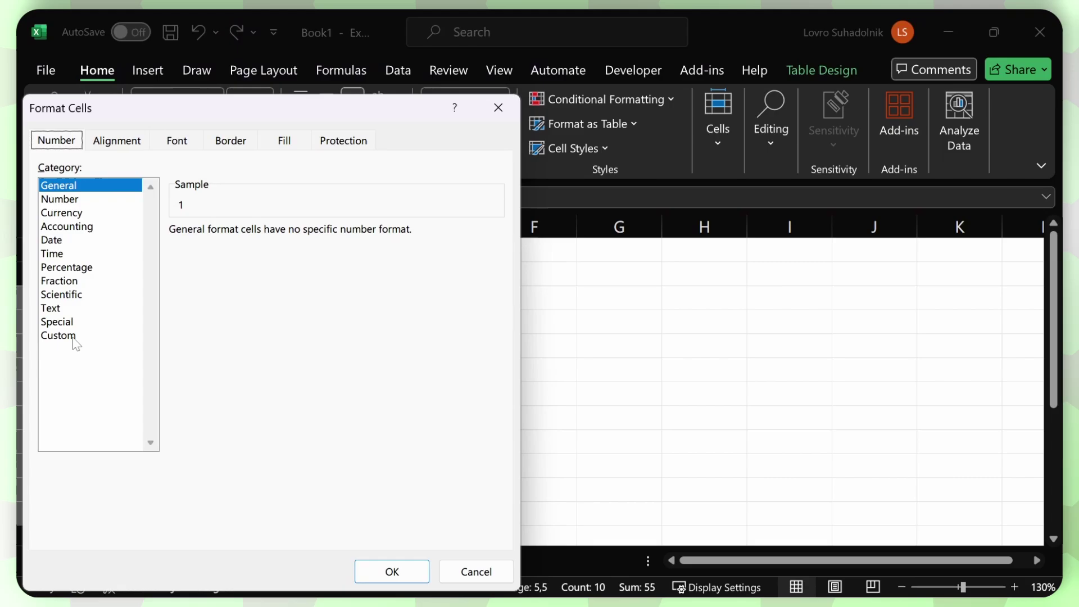
pyautogui.click(75, 339)
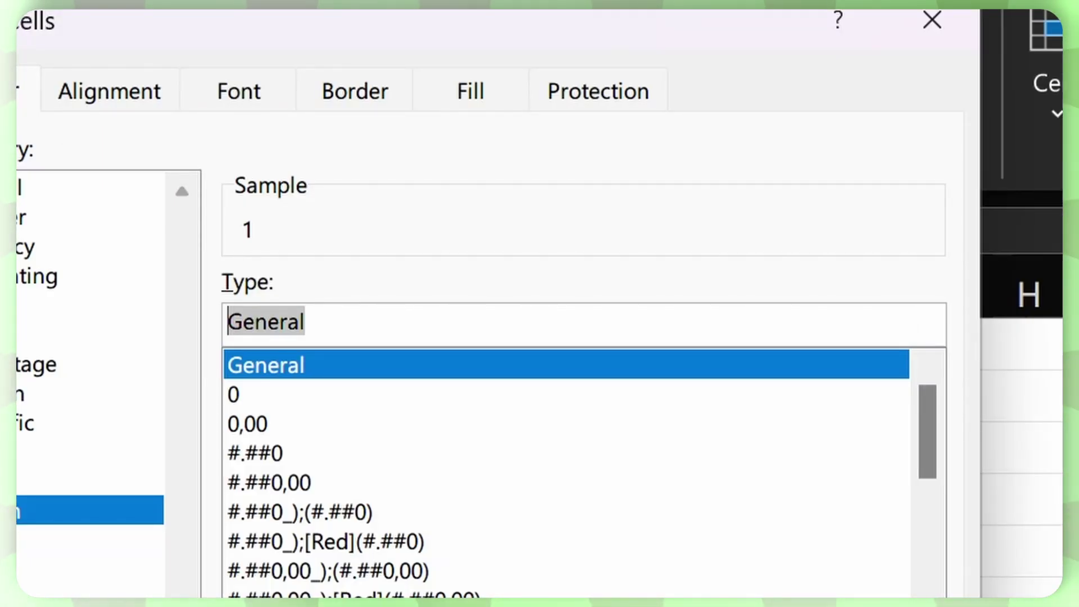
pyautogui.write('00000')
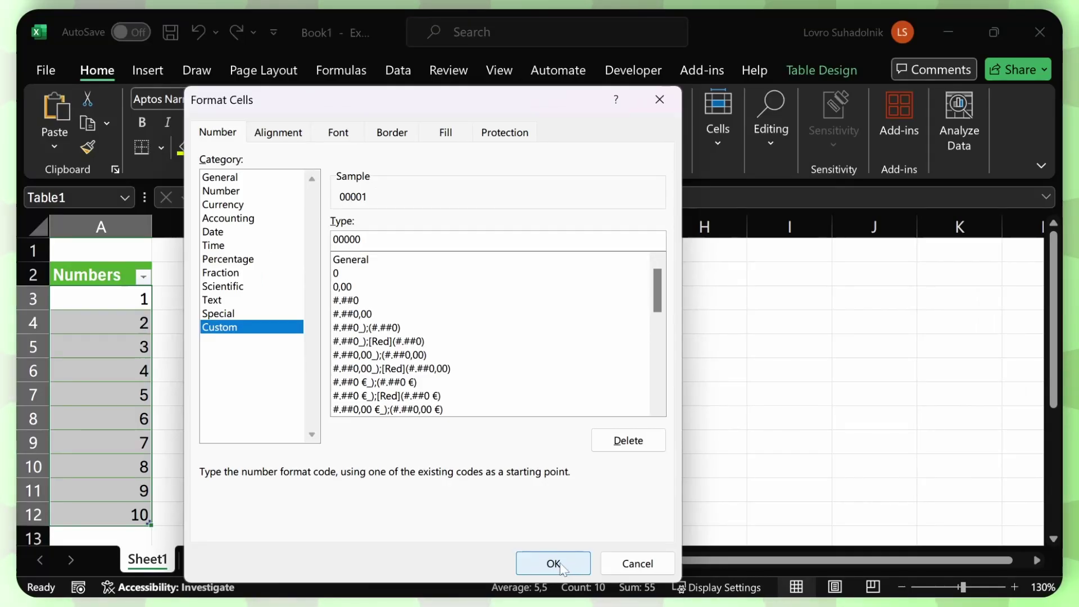
pyautogui.click(553, 563)
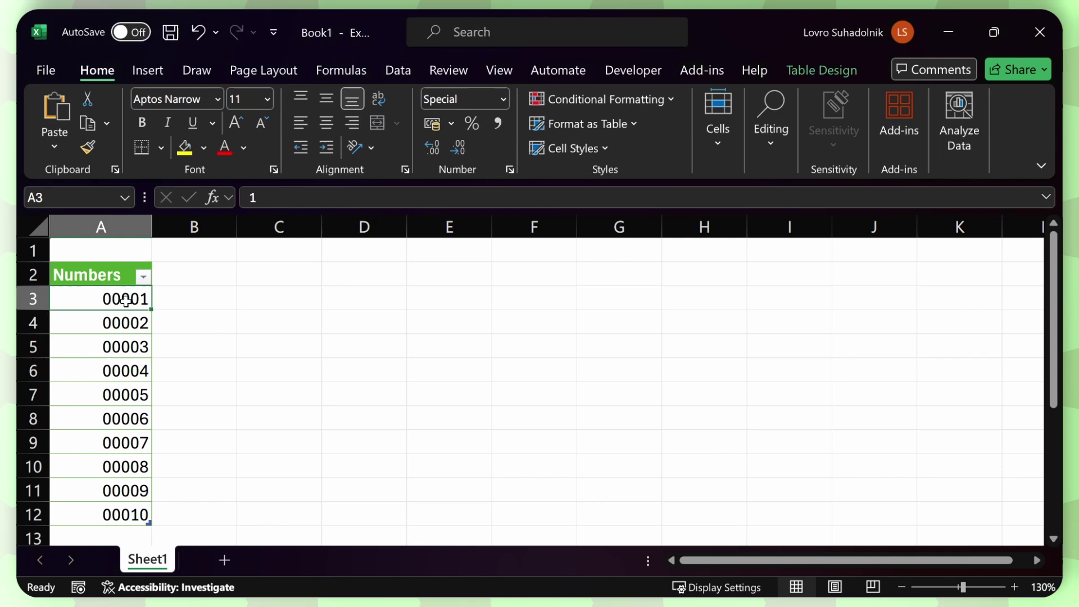
pyautogui.doubleClick(125, 299)
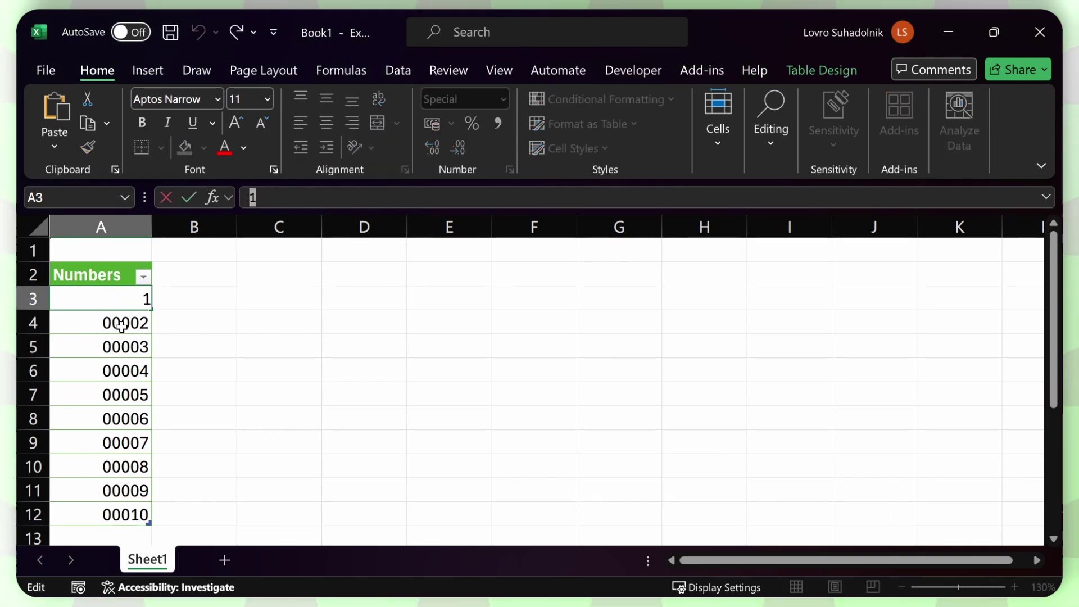
pyautogui.press('Escape')
pyautogui.click(178, 291)
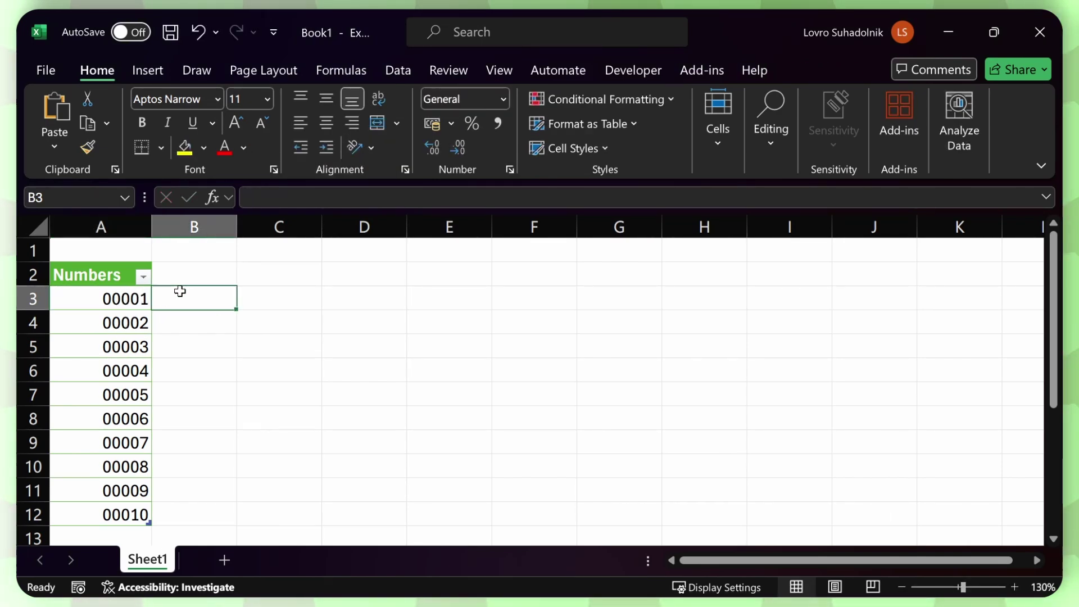
pyautogui.write('=')
pyautogui.click(90, 298)
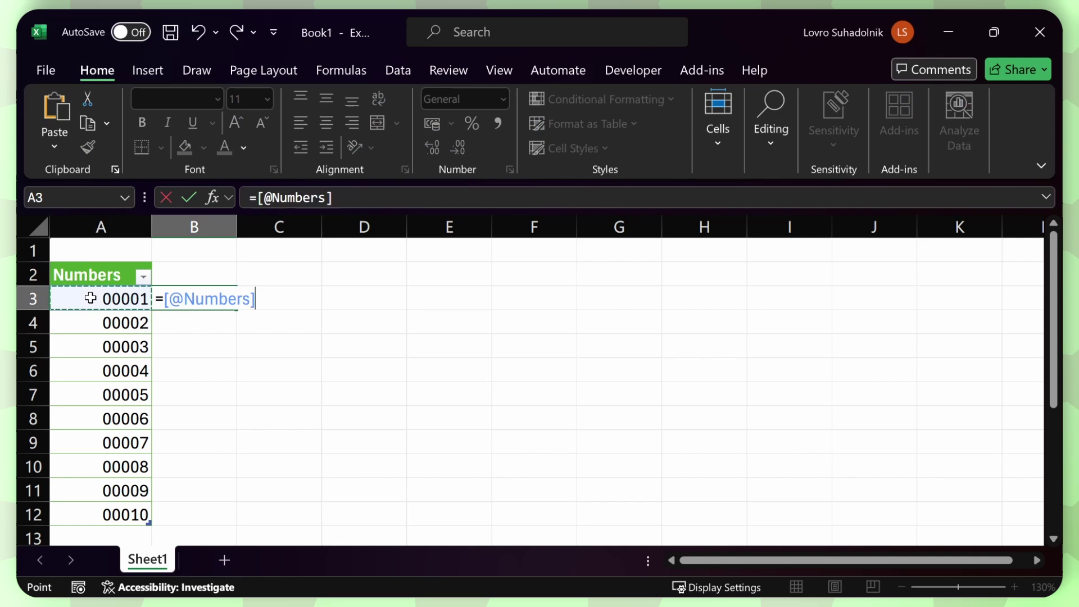
pyautogui.write('+2')
pyautogui.press('Return')
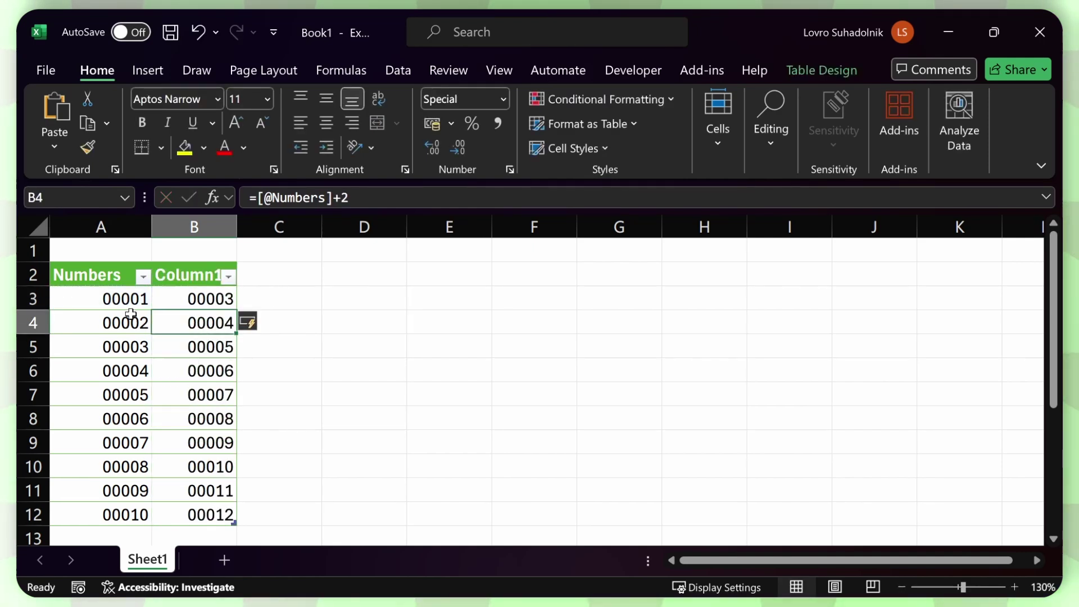
# Select the padded values in column A and check A3's underlying value
pyautogui.click(287, 293)
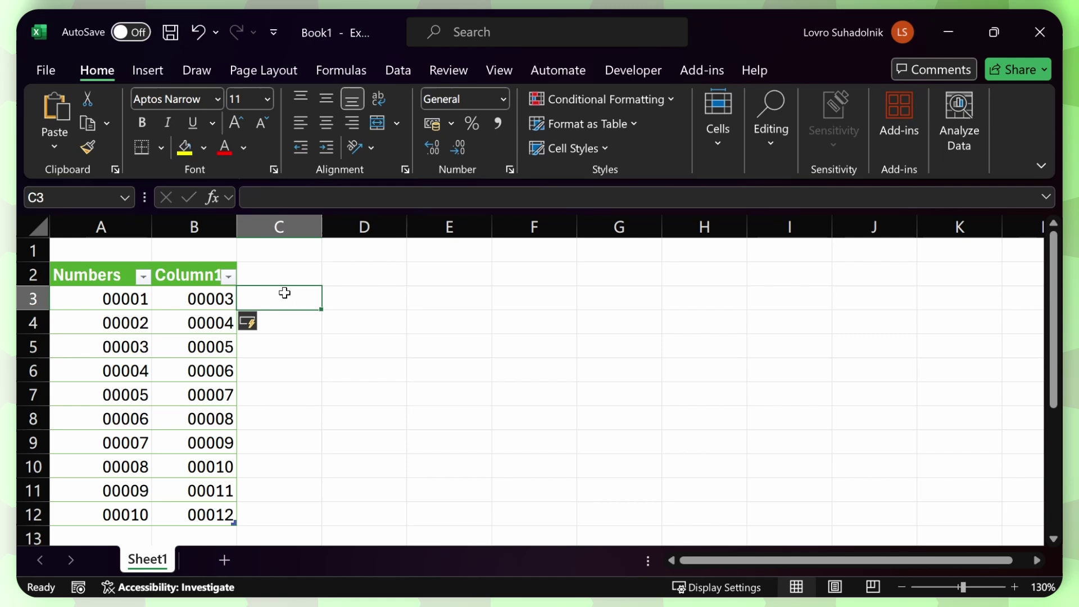
pyautogui.moveTo(104, 294); pyautogui.dragTo(102, 513)
pyautogui.click(286, 297)
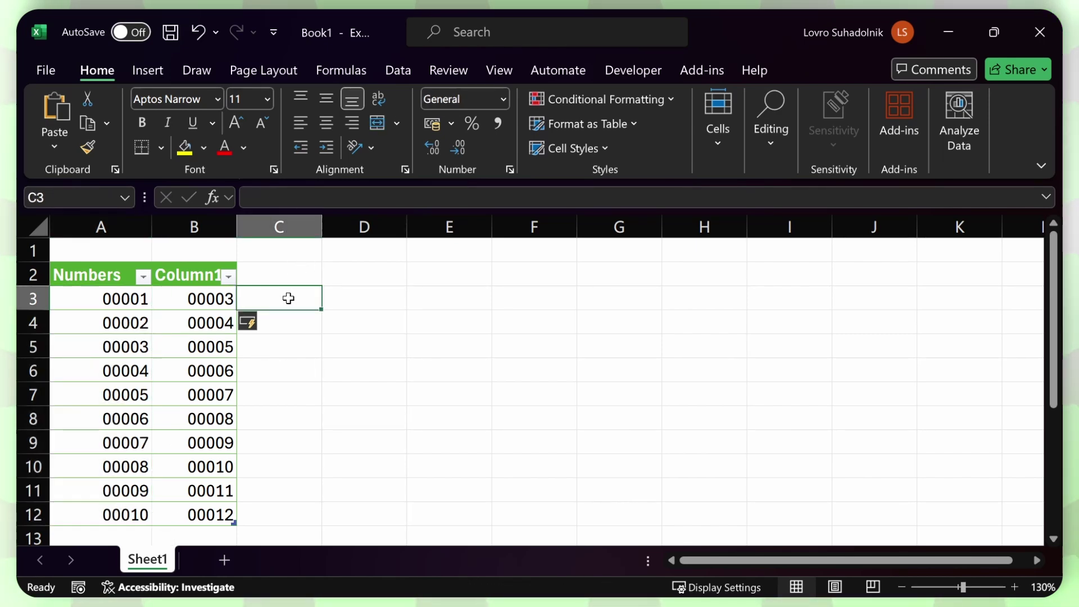
pyautogui.click(126, 299)
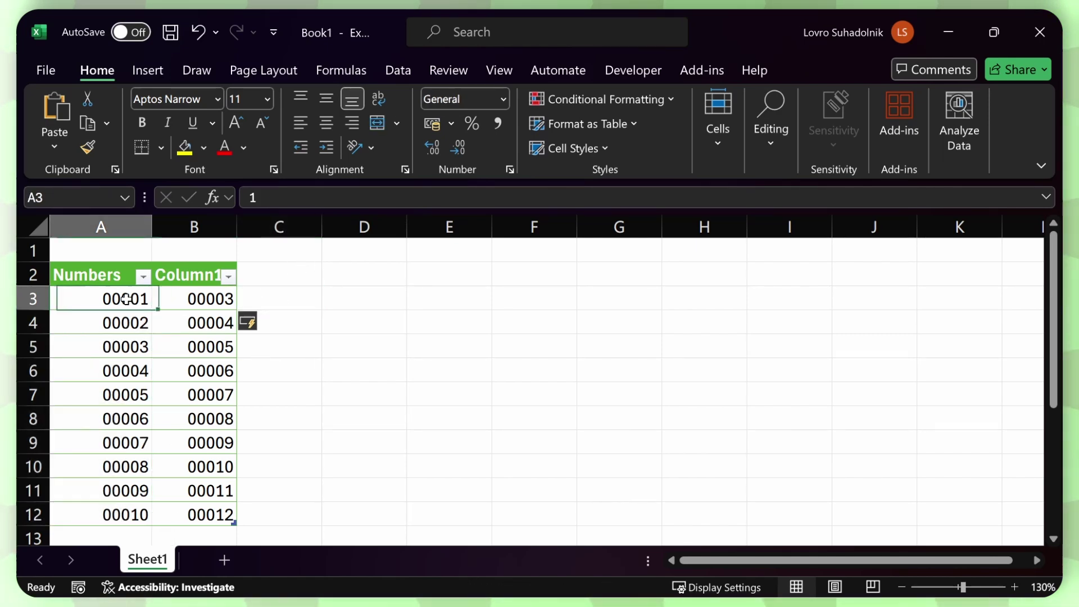
pyautogui.click(279, 292)
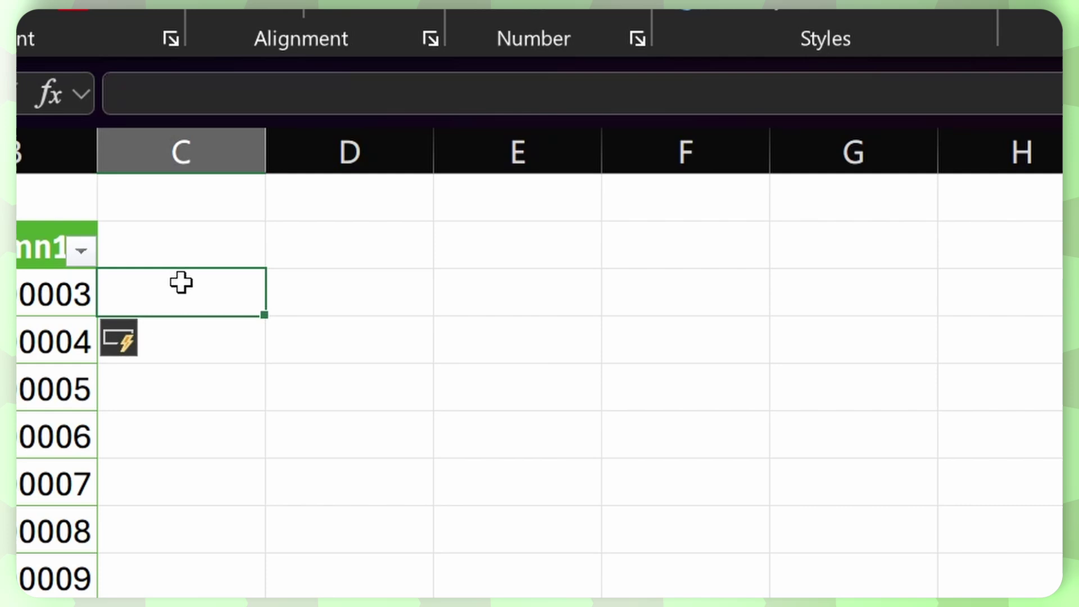
pyautogui.write('=')
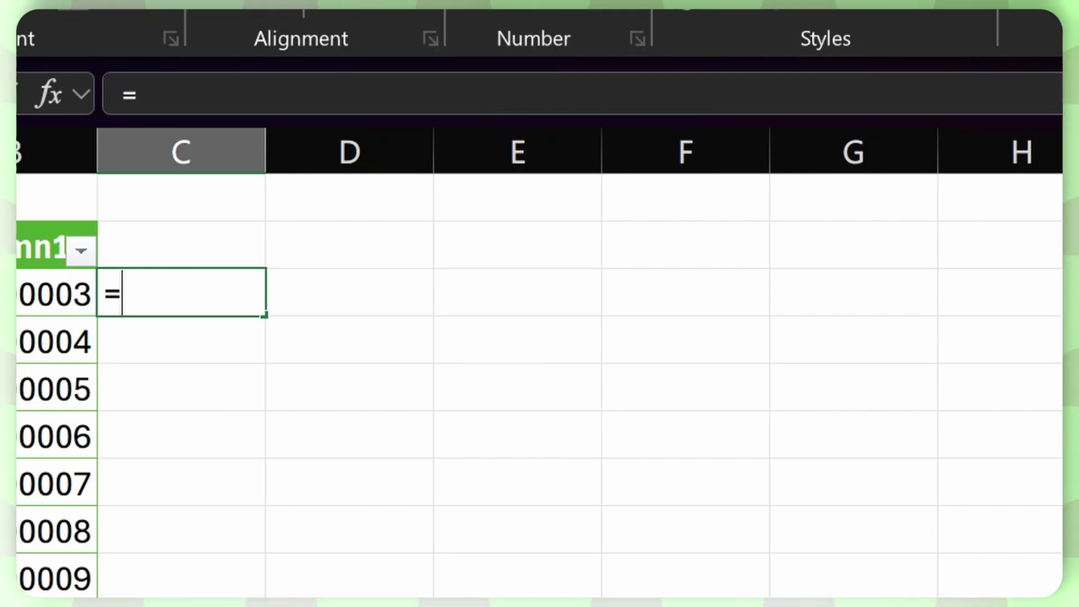
pyautogui.write('TEXT([@Numbers]')
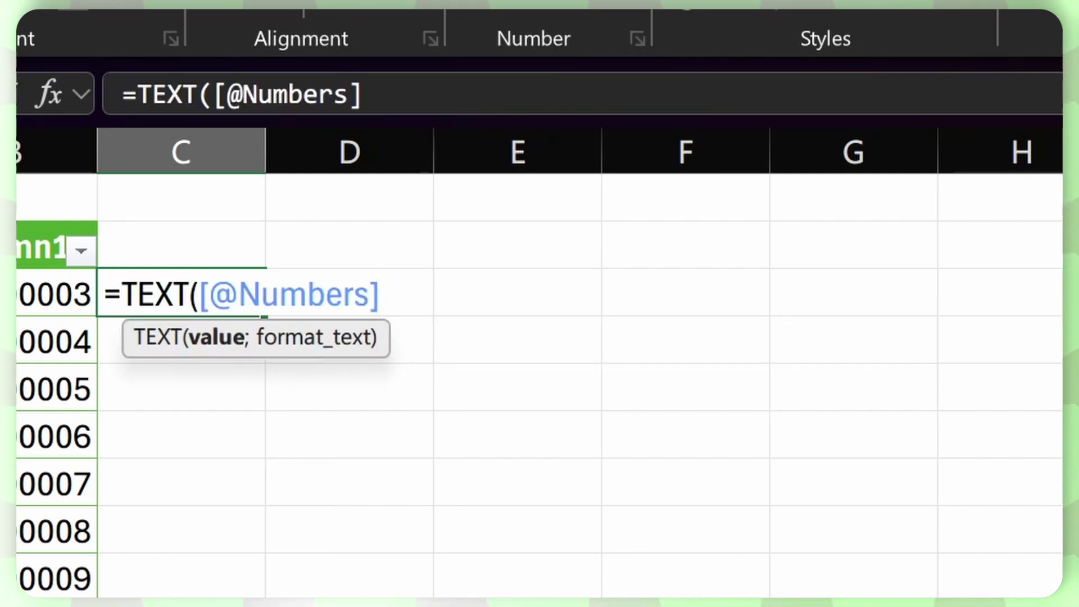
pyautogui.write(';')
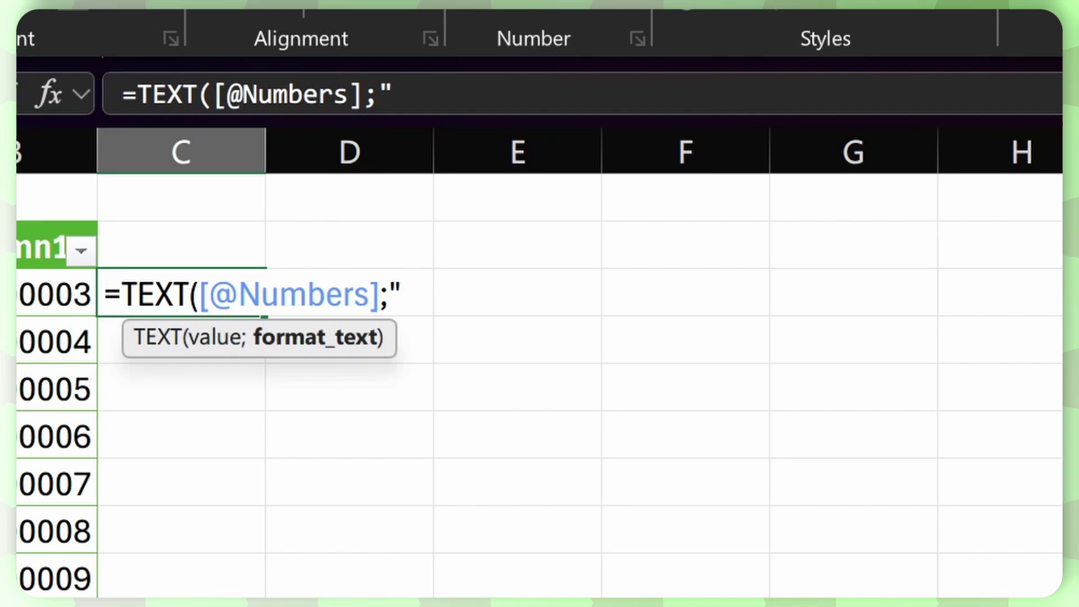
pyautogui.write('00000")')
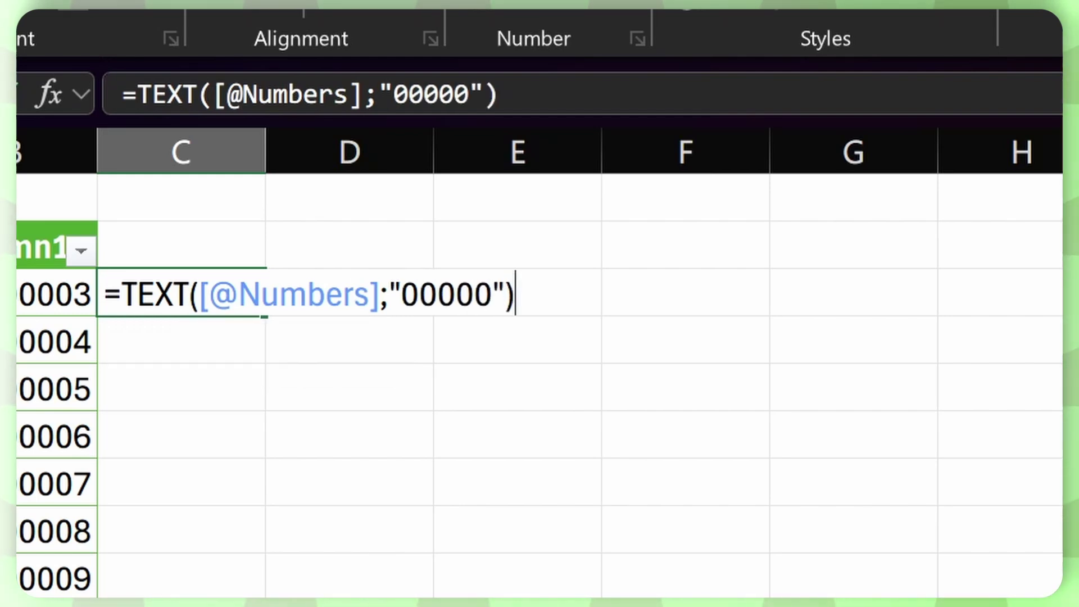
pyautogui.press('Return')
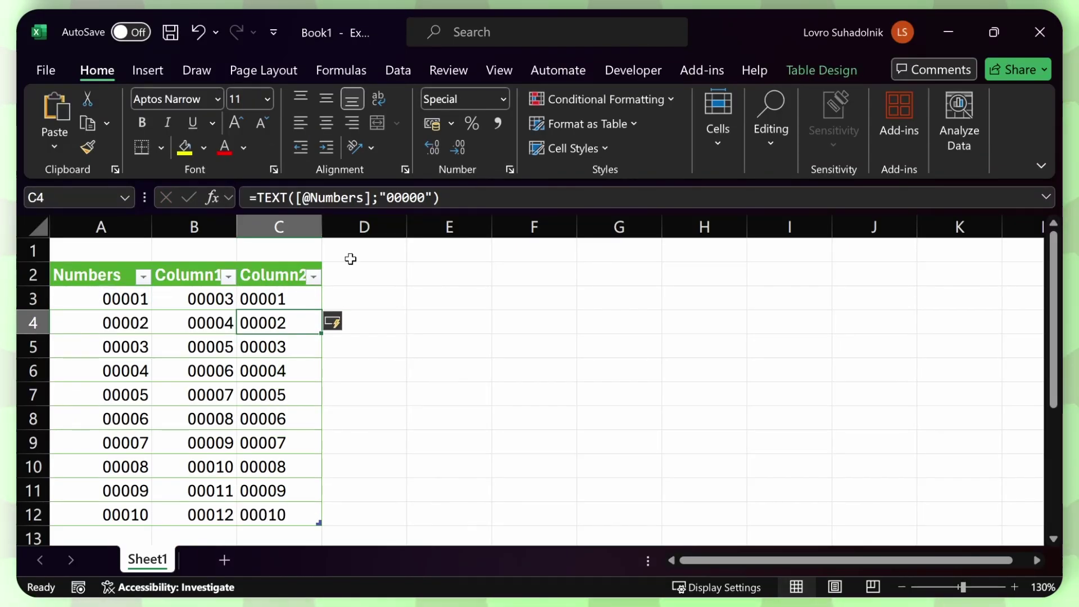
pyautogui.press('Up')
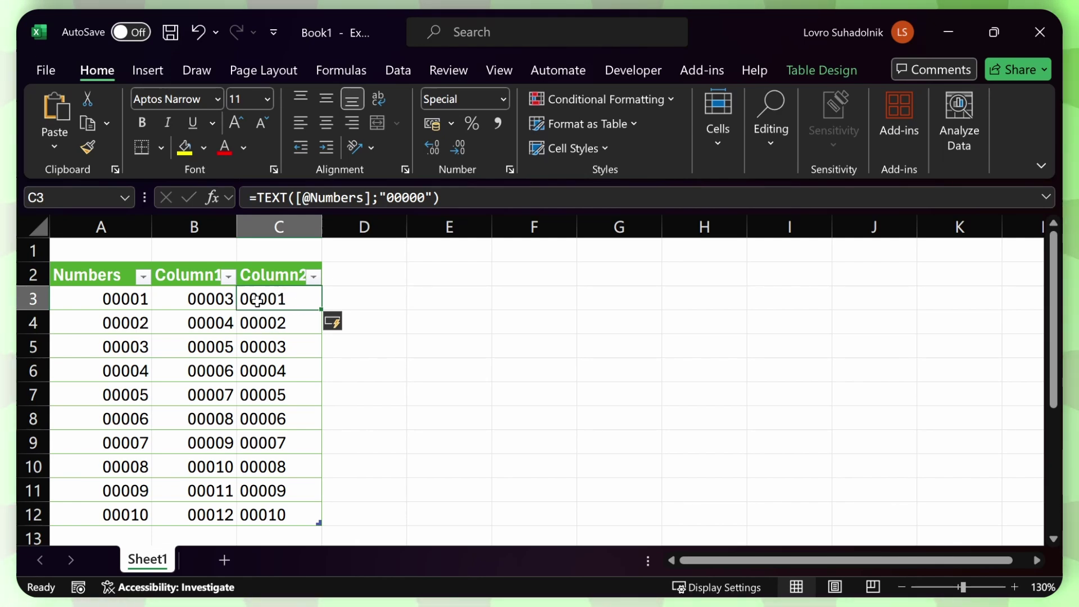
# Select the Numbers values and the ten TEXT results in Column2 to compare them
pyautogui.moveTo(120, 301); pyautogui.dragTo(117, 477)
pyautogui.click(140, 298)
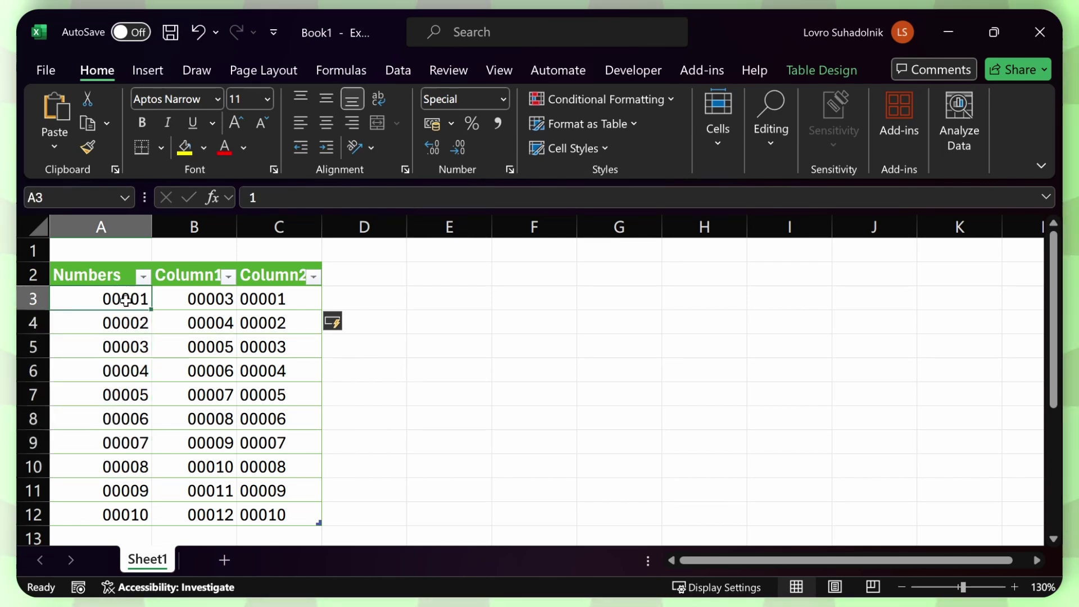
pyautogui.moveTo(274, 301); pyautogui.dragTo(292, 508)
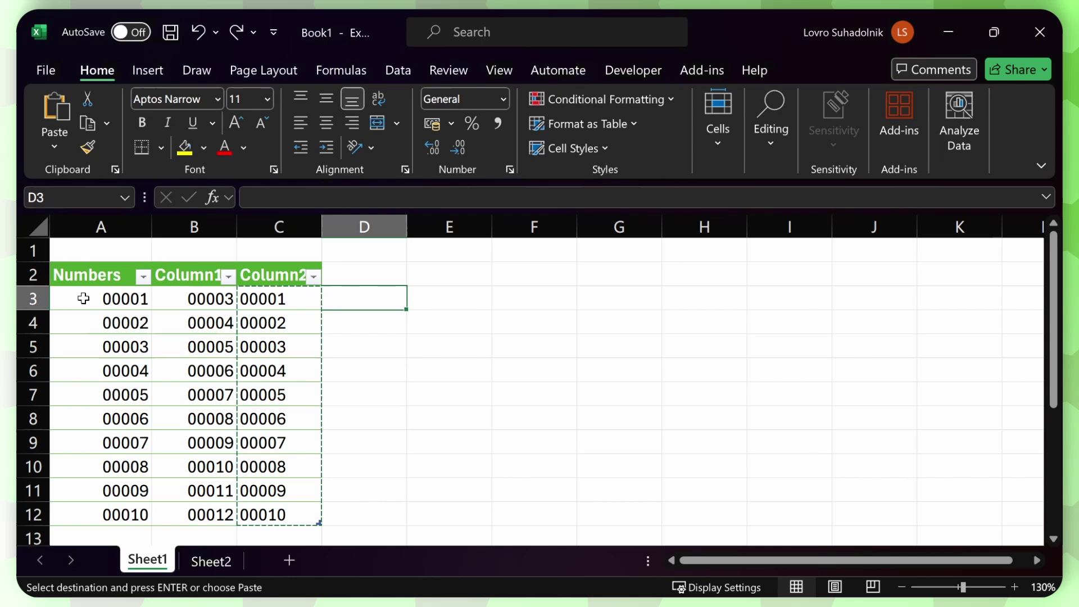
# Select the values in A3:A12 and move to Sheet2
pyautogui.moveTo(84, 298); pyautogui.dragTo(92, 515)
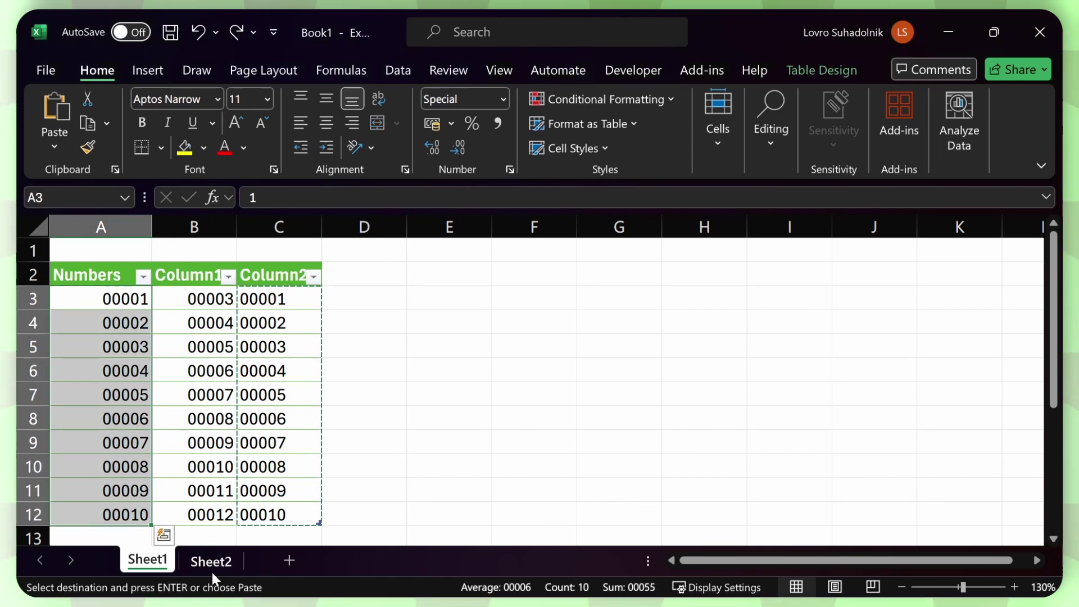
pyautogui.hotkey('ctrl', 'pagedown')
pyautogui.click(63, 278)
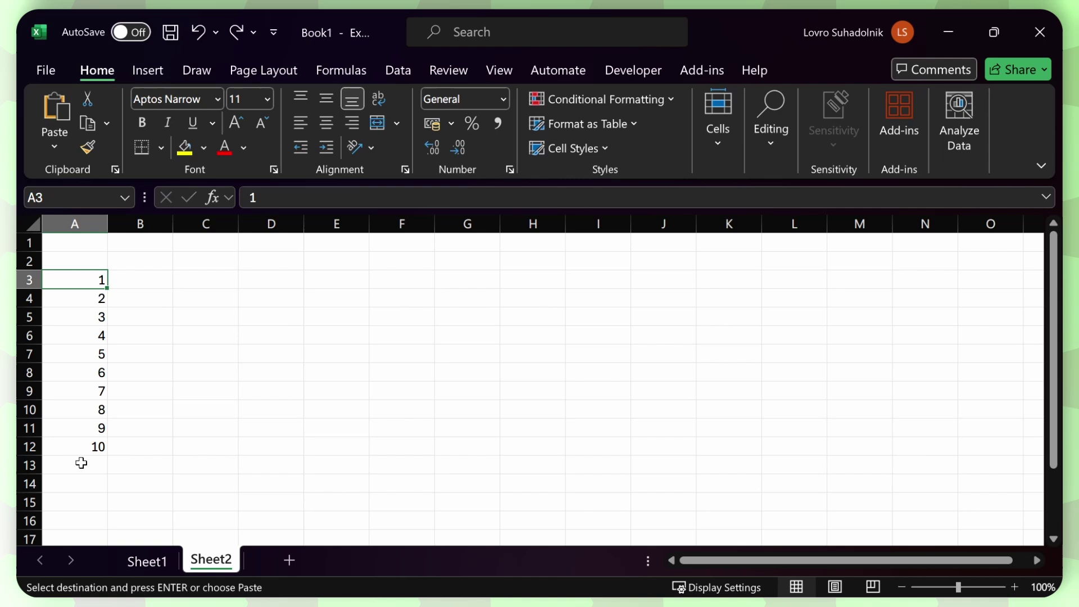
pyautogui.click(65, 259)
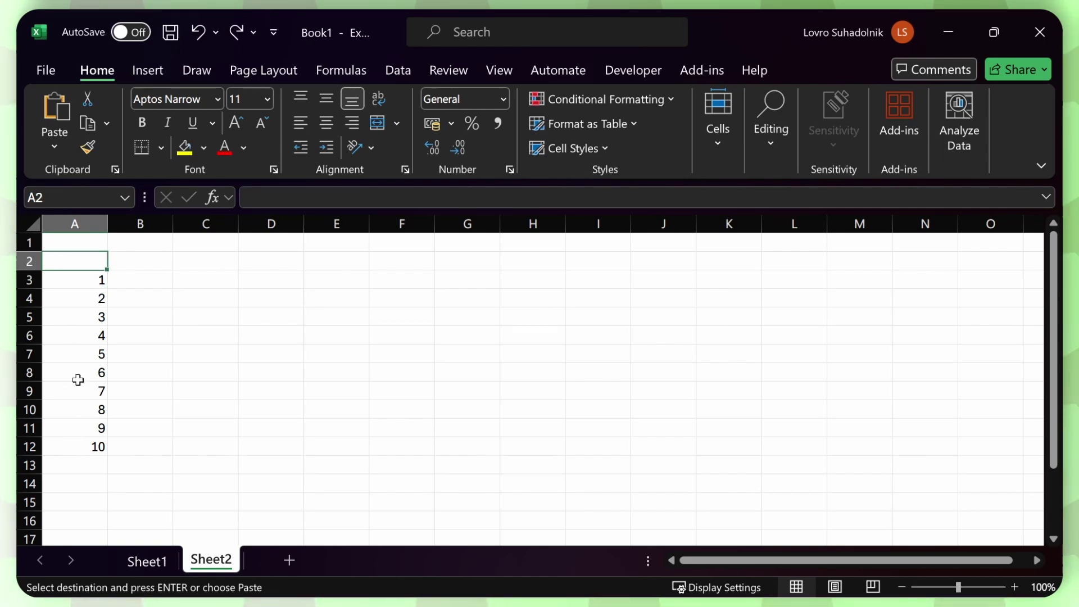
pyautogui.moveTo(75, 280); pyautogui.dragTo(78, 445)
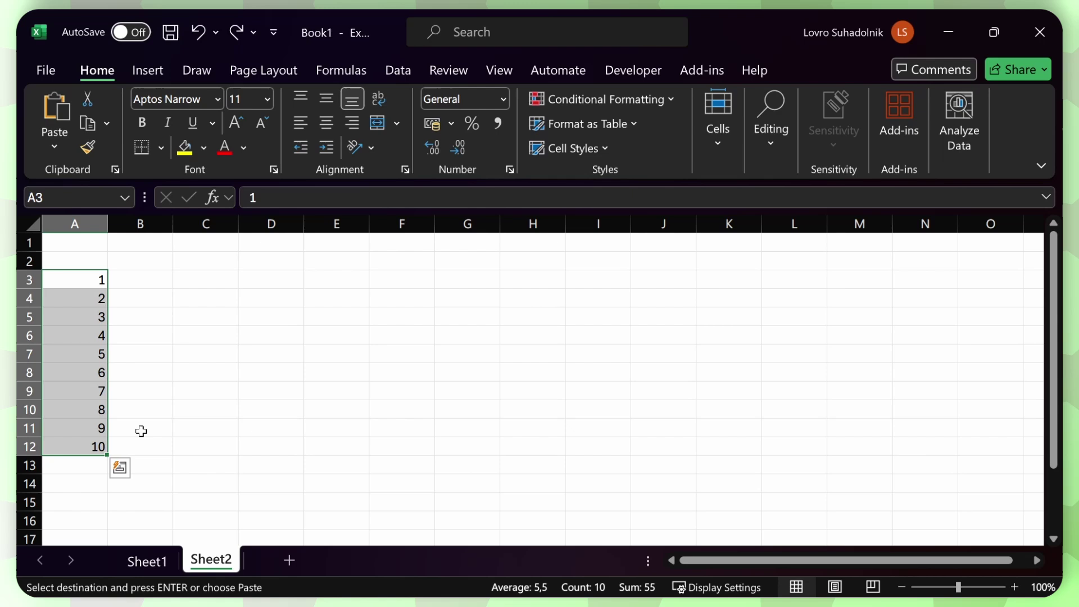
# Format A3:A12 as a green Light-style table and rename its Column1 header to Numbers
pyautogui.click(604, 128)
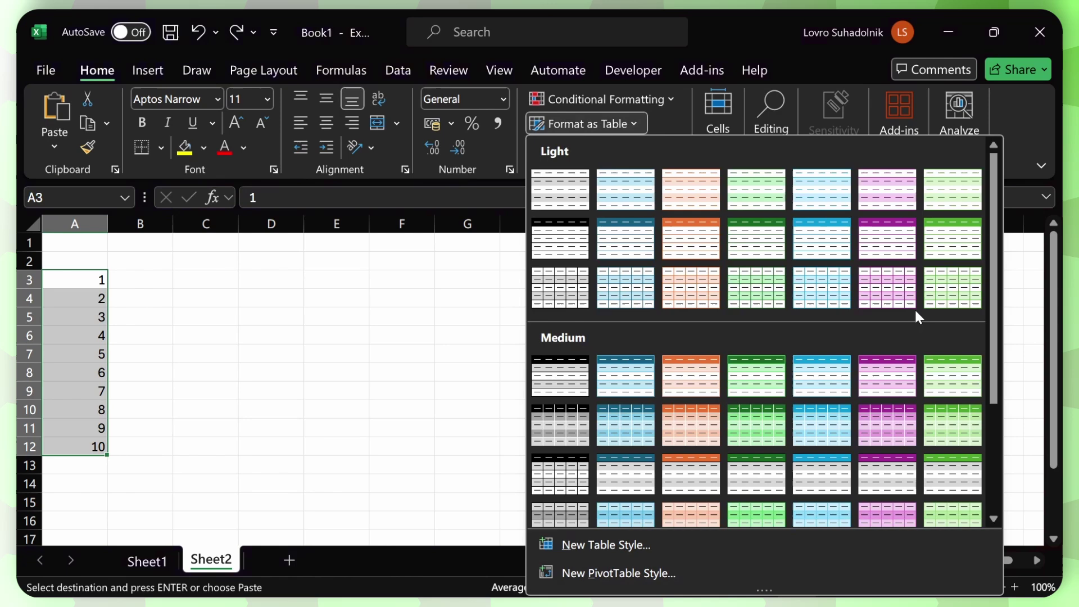
pyautogui.click(939, 240)
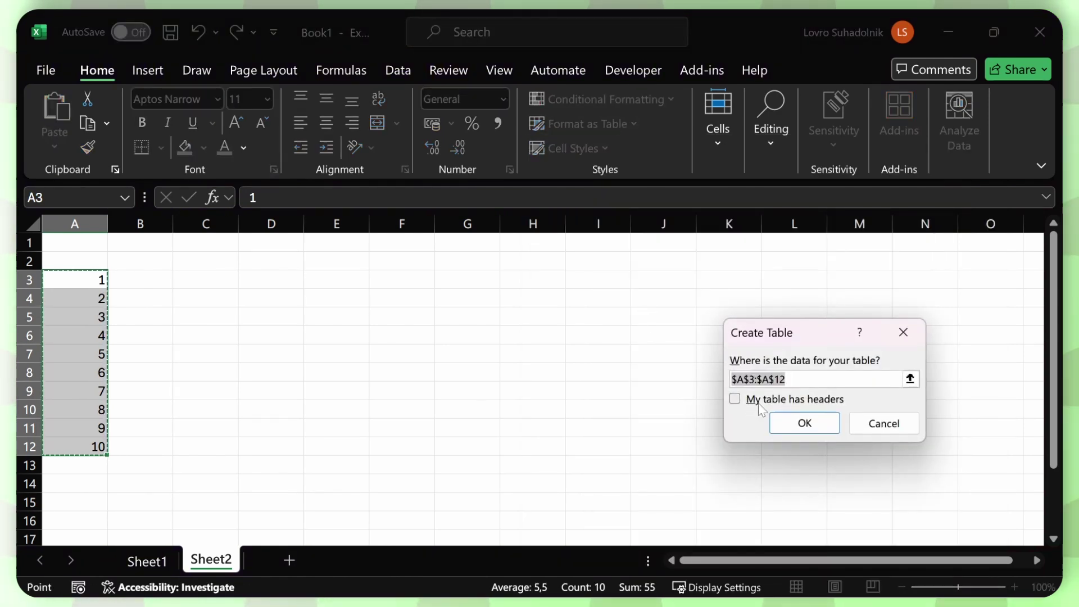
pyautogui.click(805, 423)
pyautogui.click(73, 279)
pyautogui.moveTo(298, 197); pyautogui.dragTo(213, 204)
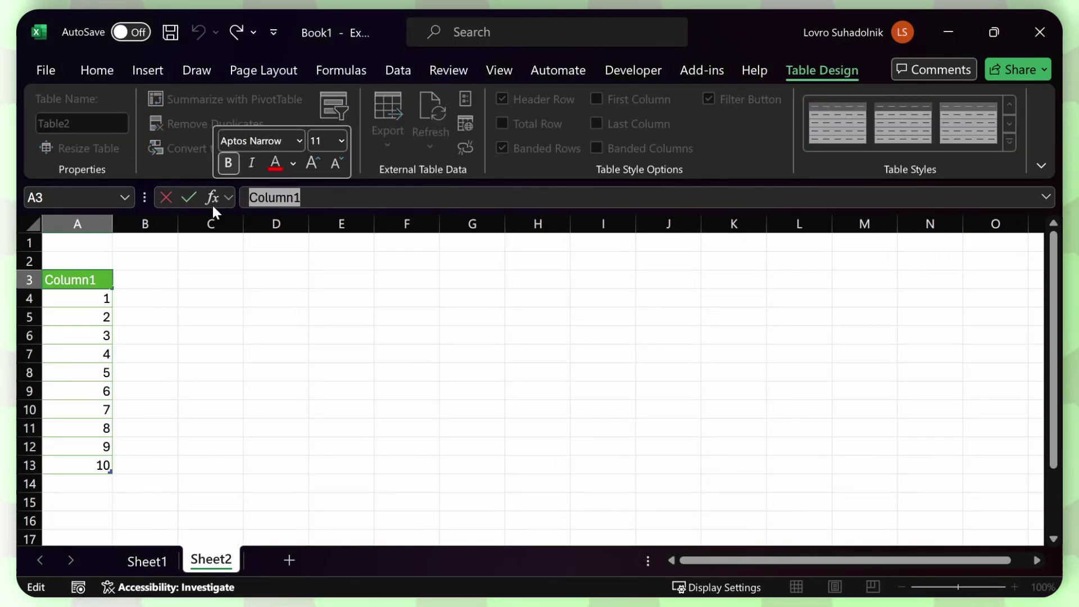
pyautogui.write('Numbers')
pyautogui.press('Tab')
pyautogui.click(93, 304)
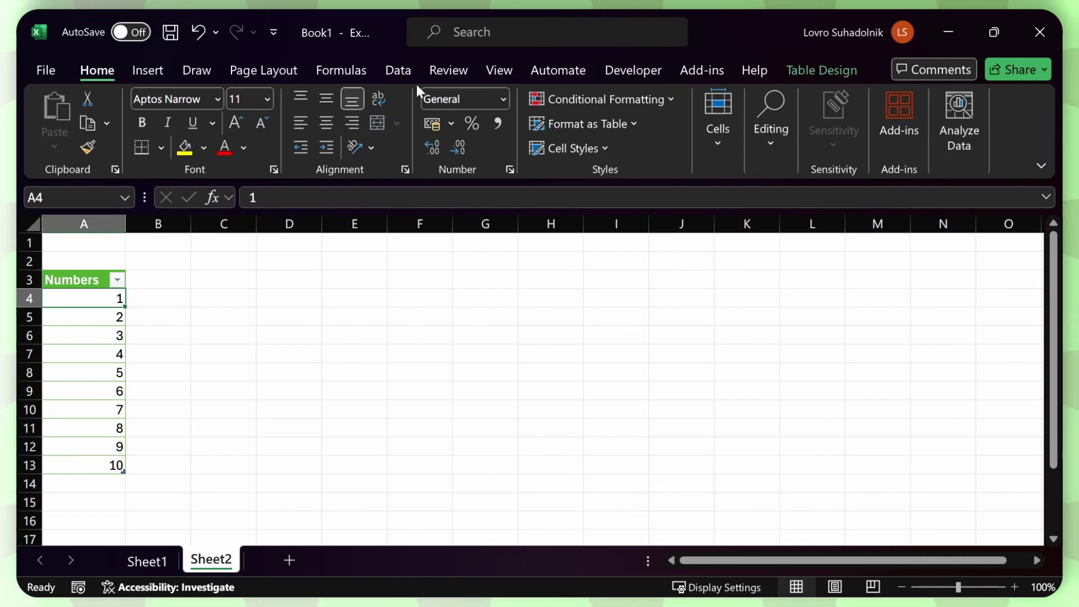
# Load the Numbers table into Power Query using Data > From Table/Range
pyautogui.click(399, 70)
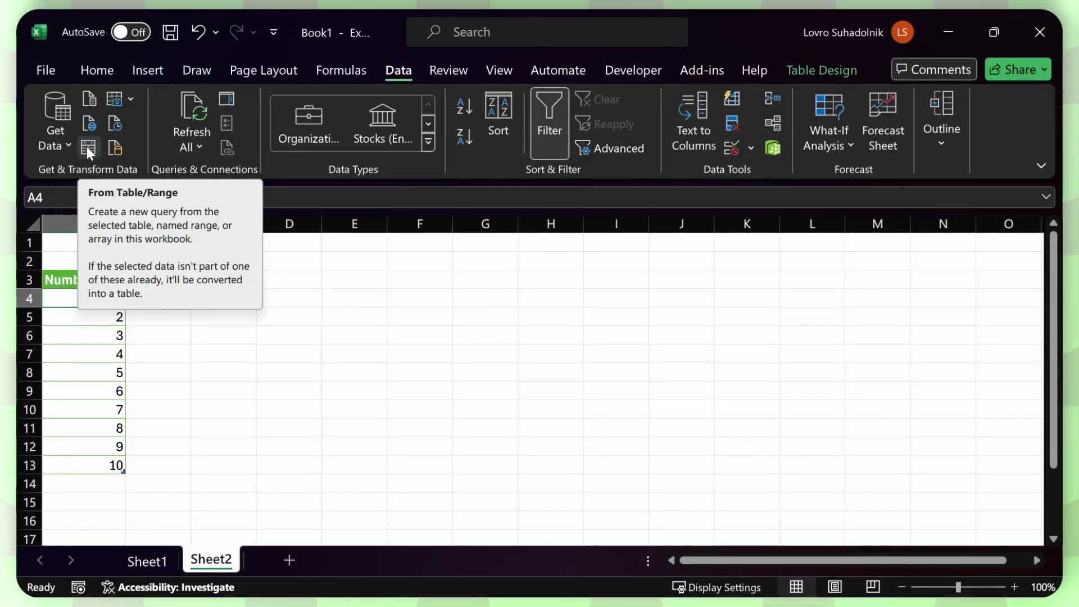
pyautogui.click(87, 146)
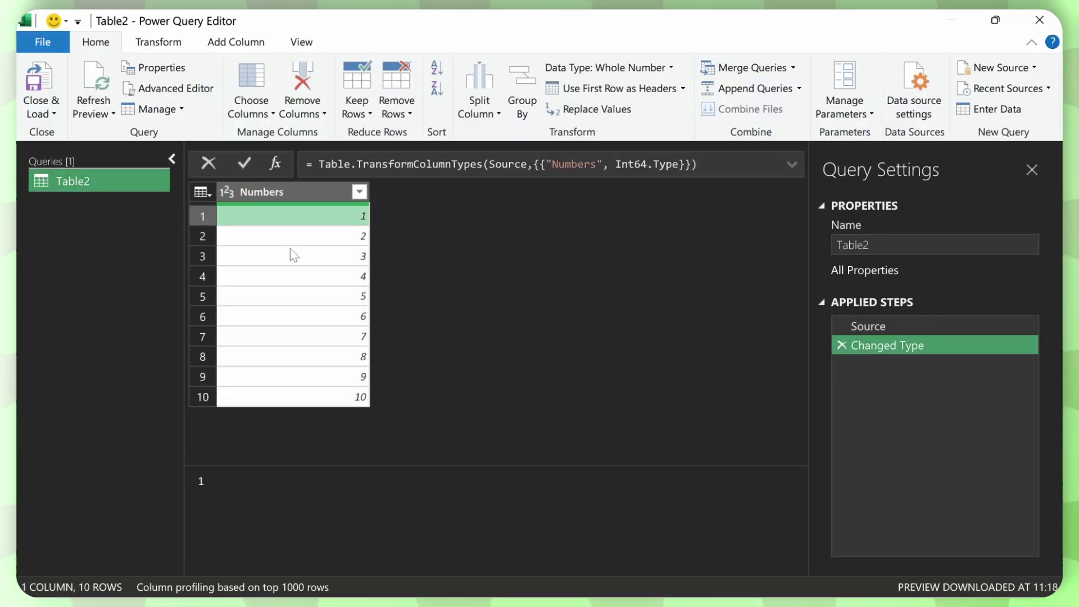
# Start an Add Column > Custom Column named PaddedNumber for the Numbers column
pyautogui.click(333, 201)
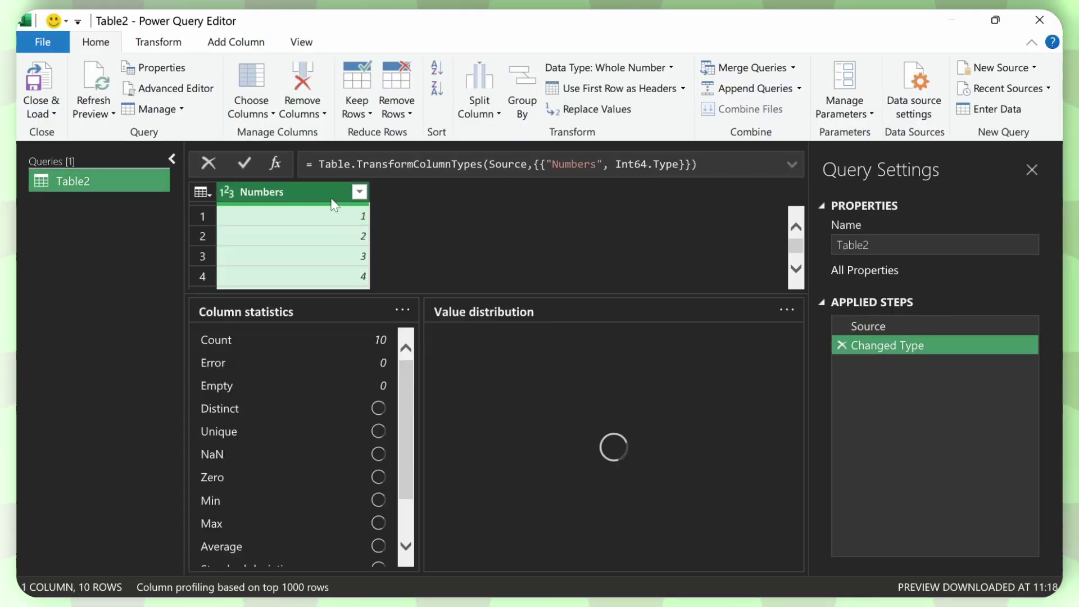
pyautogui.click(236, 46)
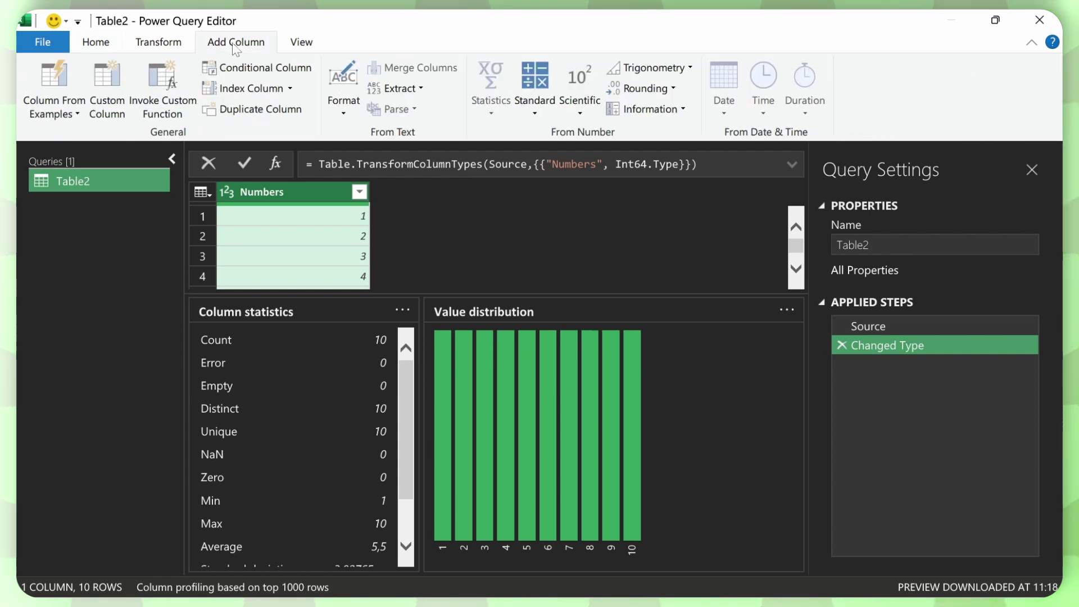
pyautogui.click(107, 90)
pyautogui.write('Pa')
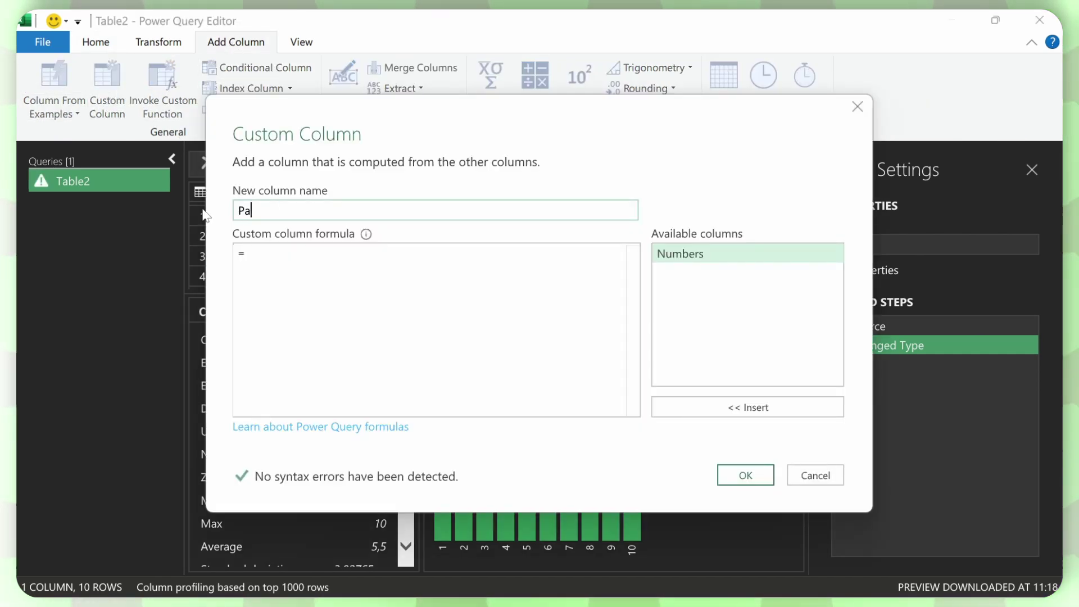
pyautogui.write('ddedNumber')
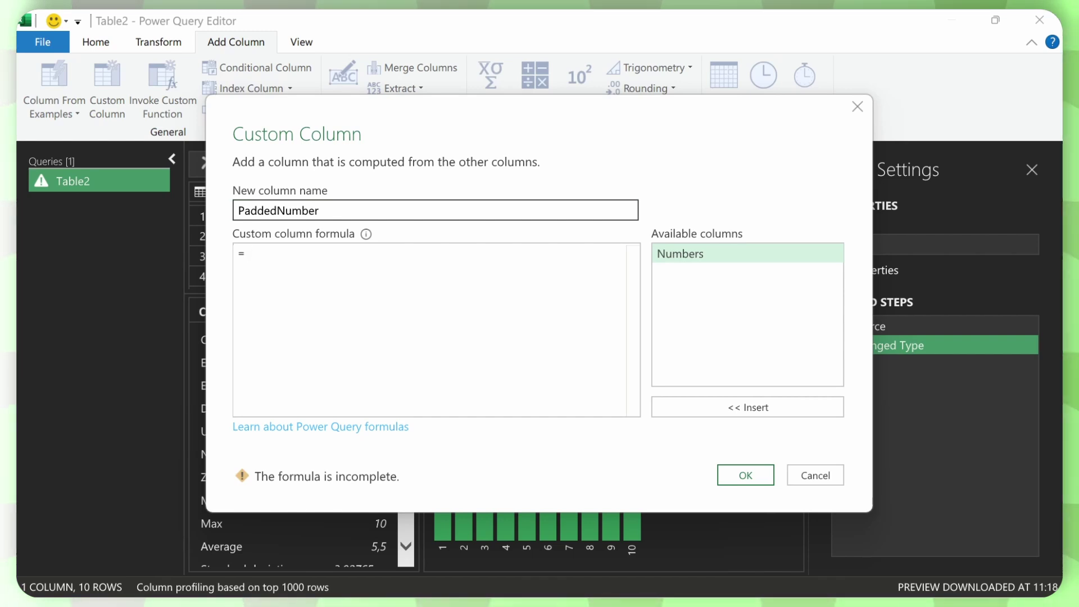
pyautogui.moveTo(453, 119); pyautogui.dragTo(698, 229)
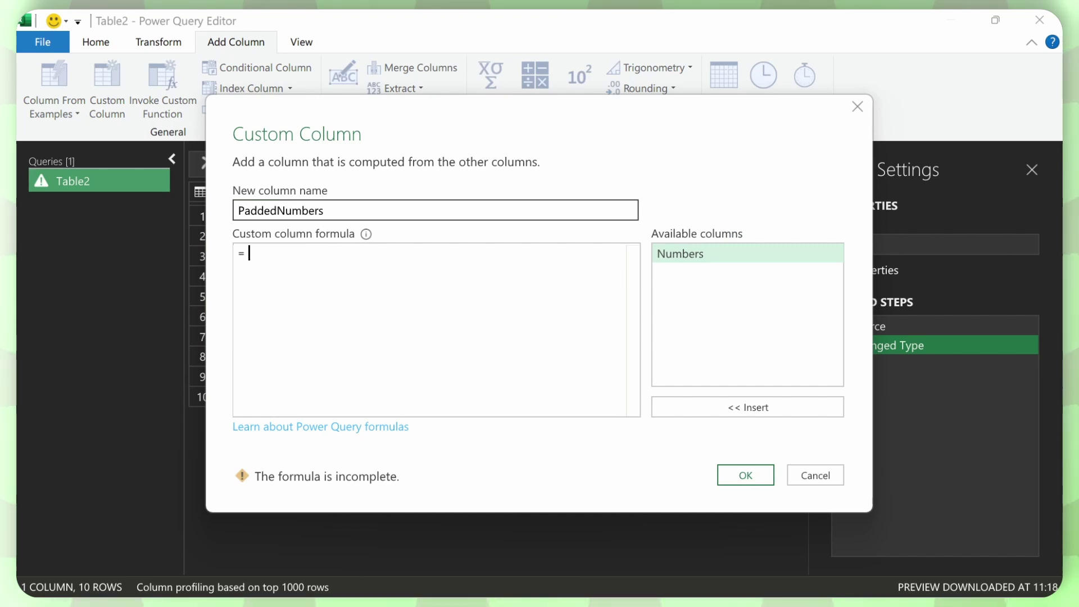
# Enter Text.PadStart(Text.From([Numbers]), 5, "0") as the custom column formula and confirm it
pyautogui.write('Text.From(')
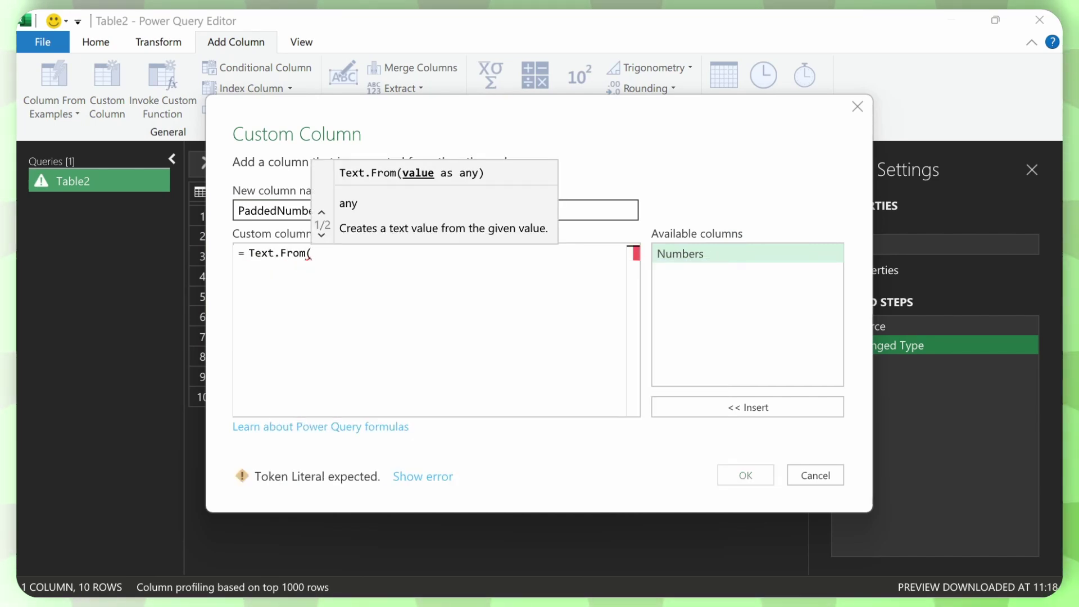
pyautogui.doubleClick(708, 248)
pyautogui.write(')')
pyautogui.press('Home')
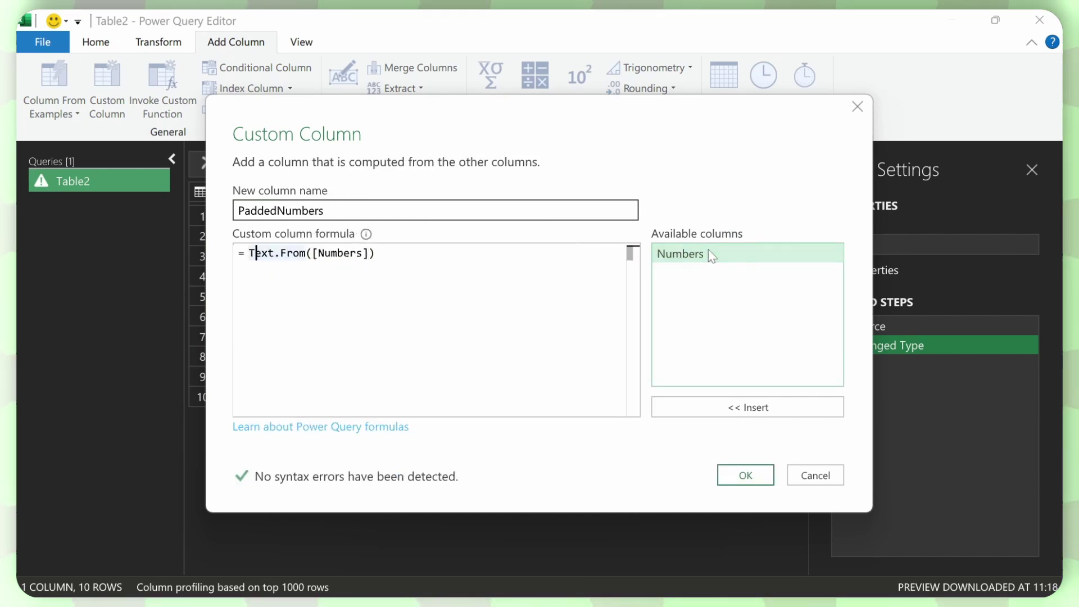
pyautogui.write('Text.Pad')
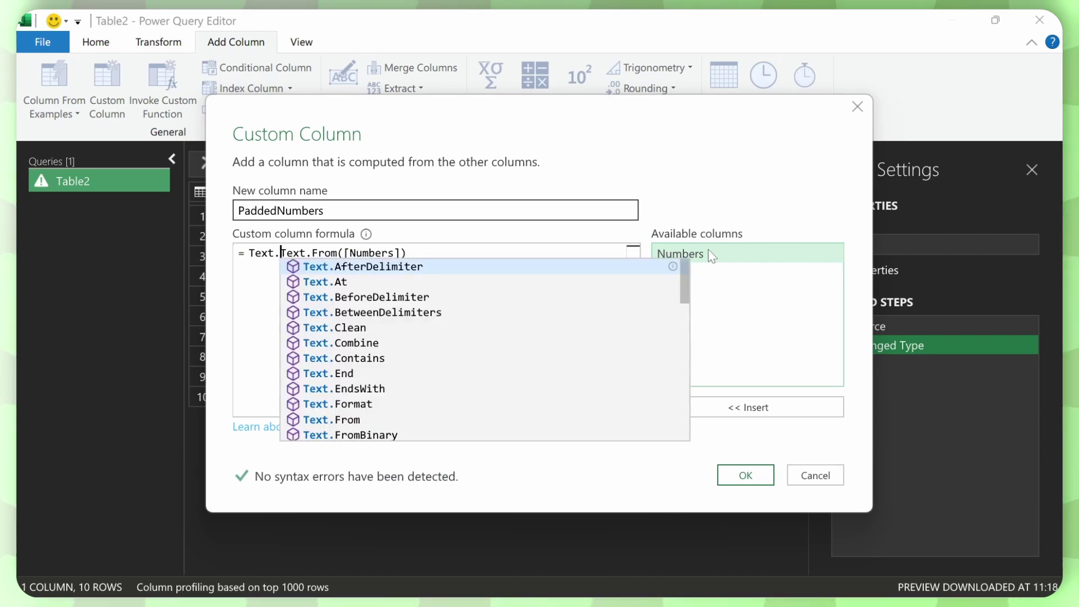
pyautogui.write('S')
pyautogui.press('Tab')
pyautogui.write('( ')
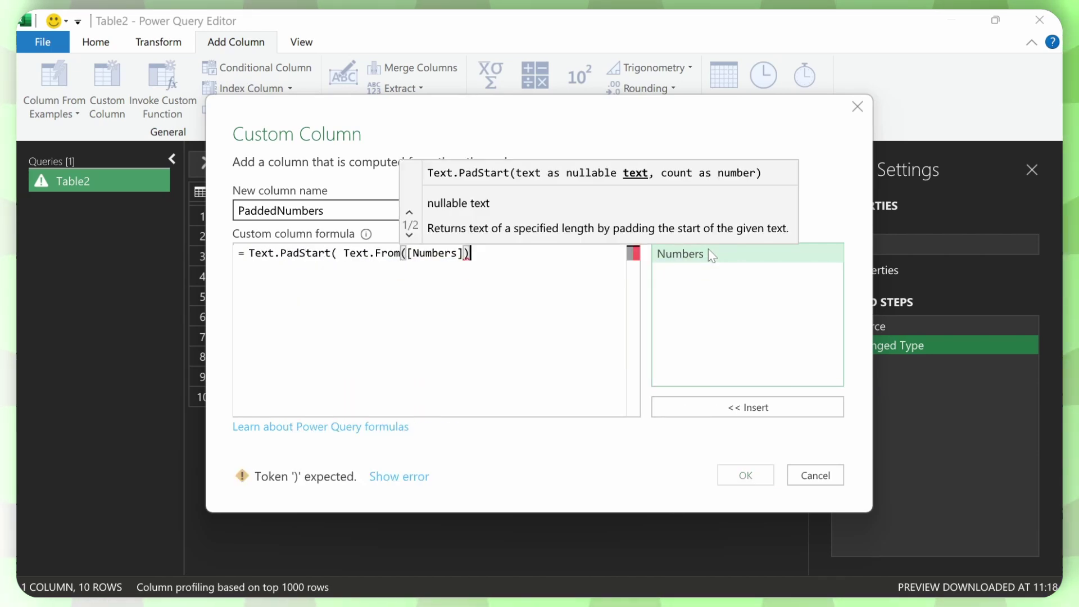
pyautogui.write(',')
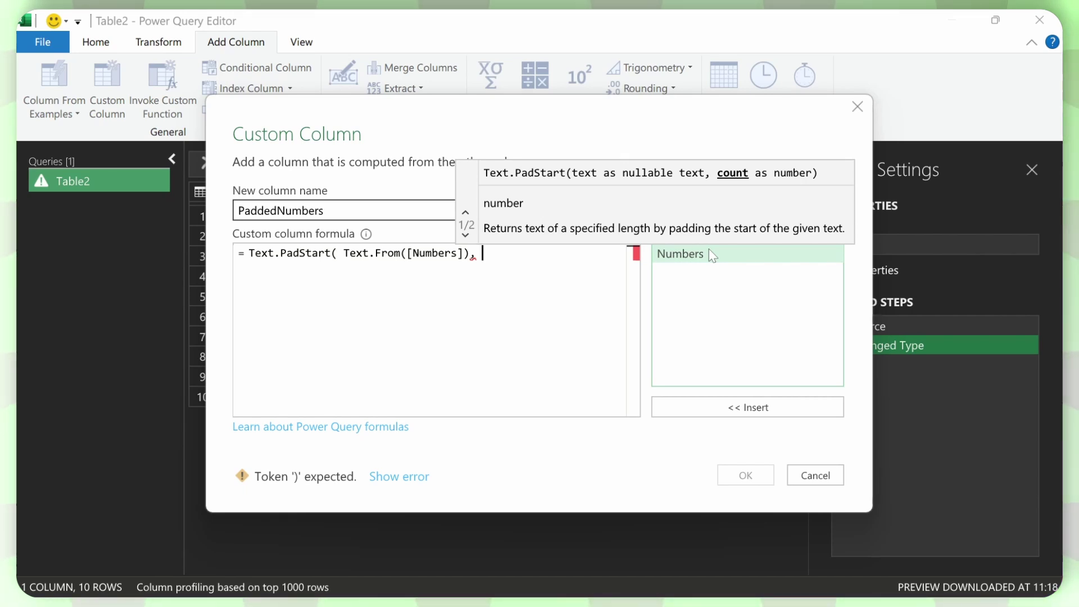
pyautogui.write(' 5, "')
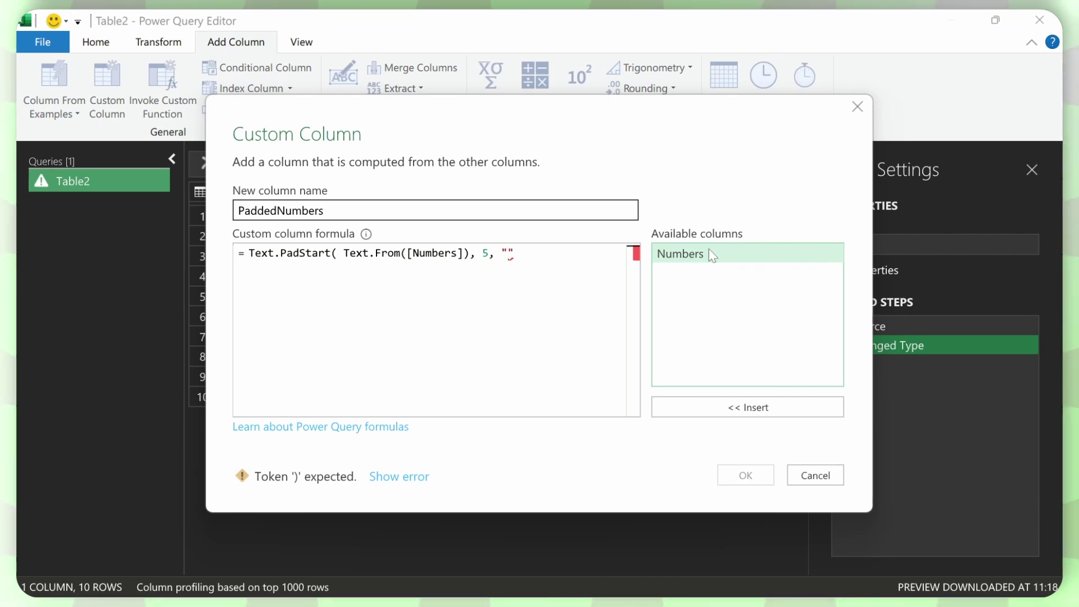
pyautogui.write('0')
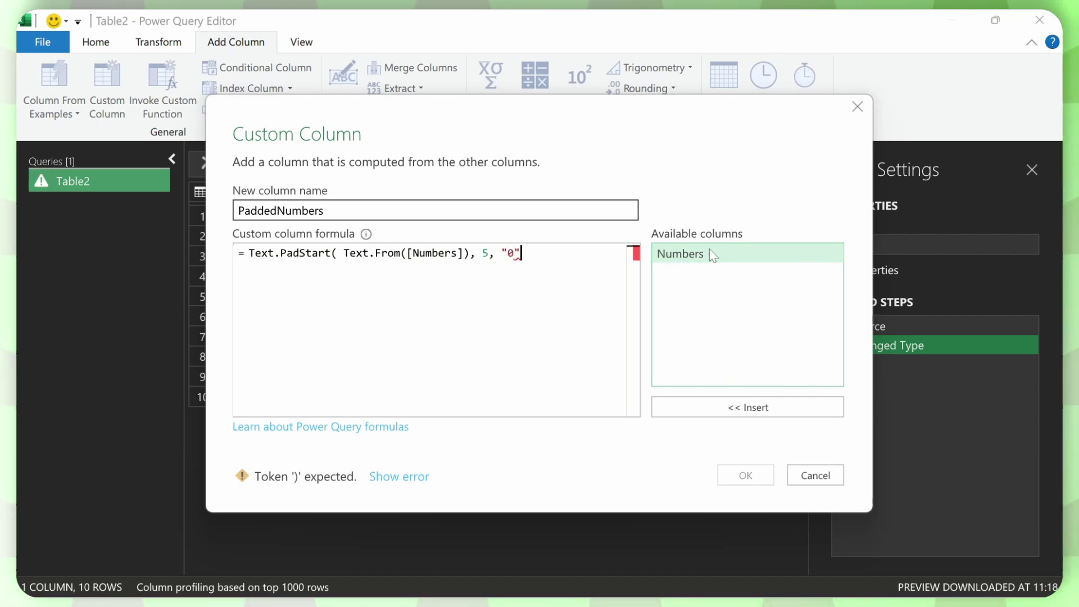
pyautogui.write(')')
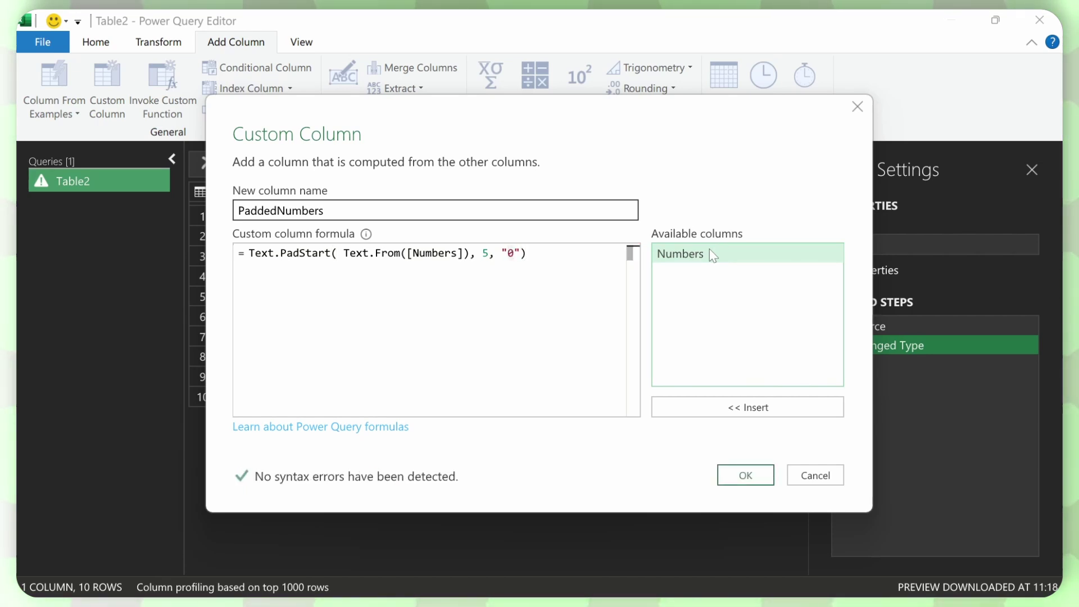
pyautogui.press('BackSpace')
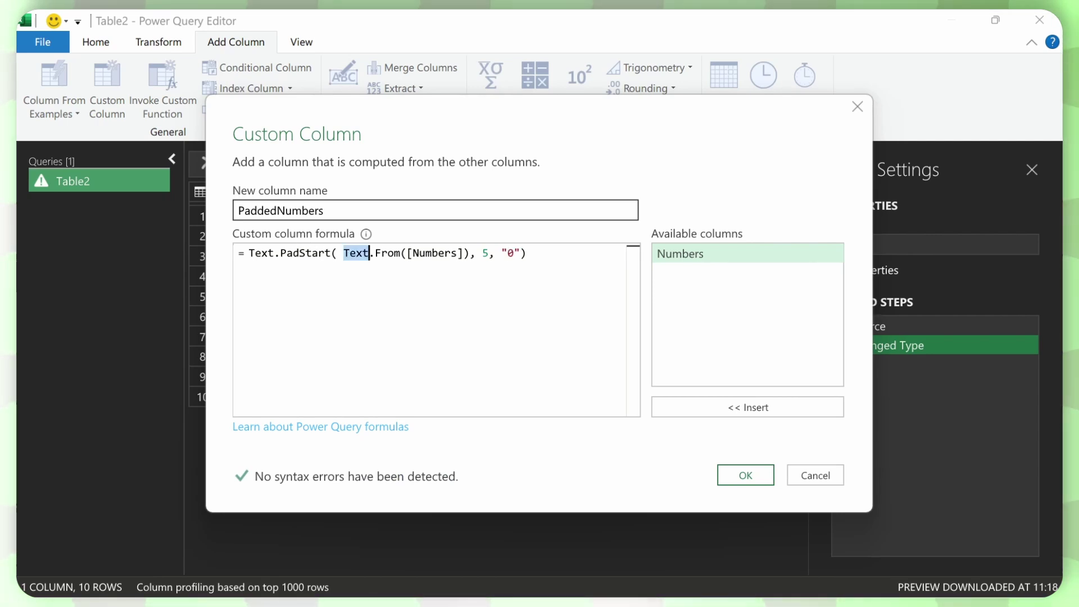
pyautogui.click(526, 253)
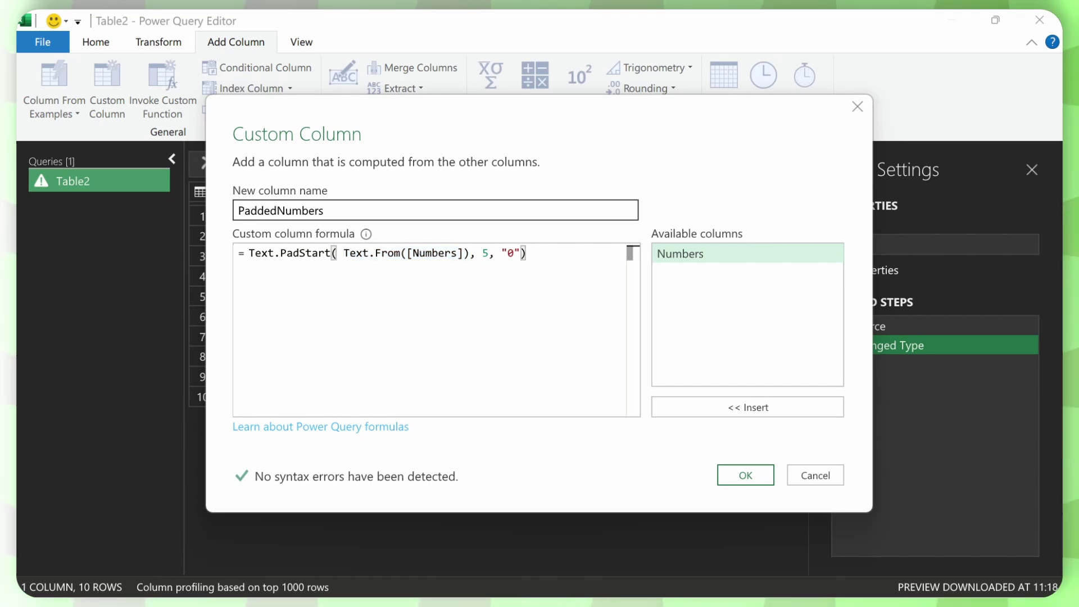
pyautogui.click(756, 469)
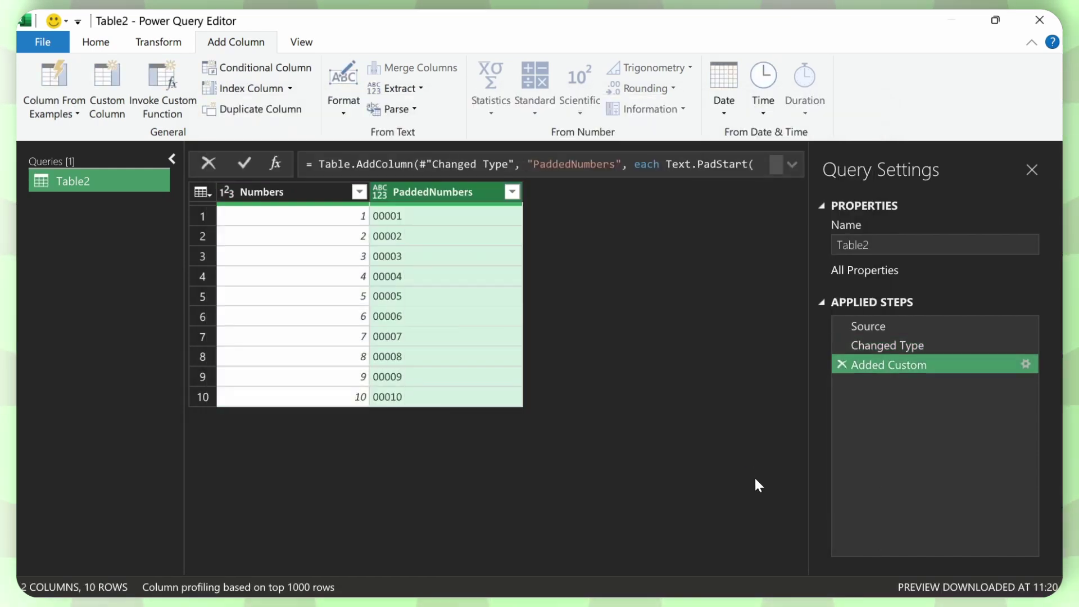
pyautogui.click(432, 223)
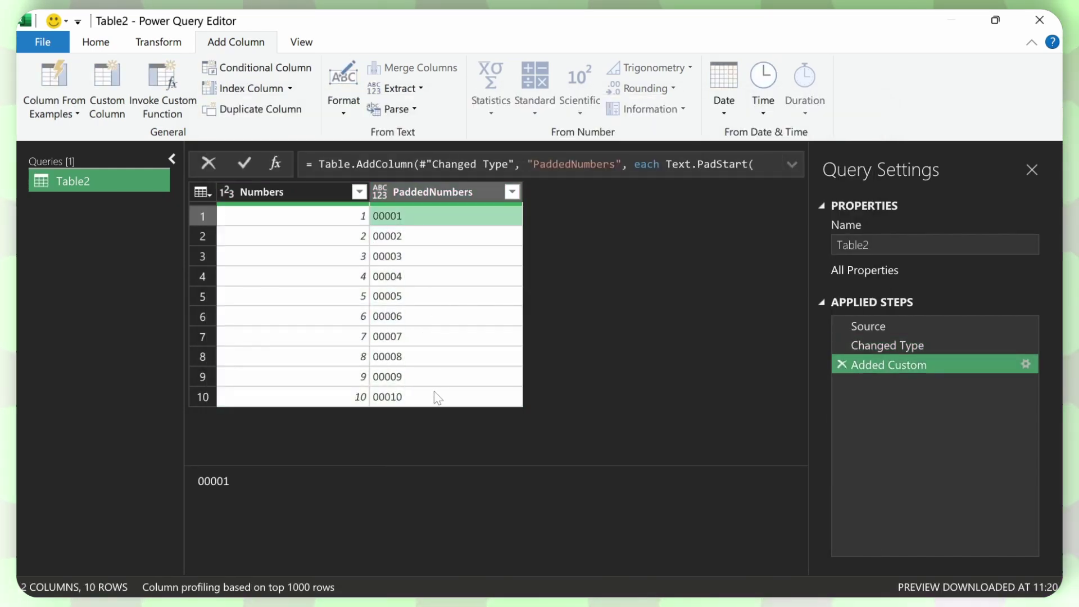
# Close & Load the Table2 query so Numbers and PaddedNumbers go back to Excel
pyautogui.click(96, 42)
pyautogui.click(36, 99)
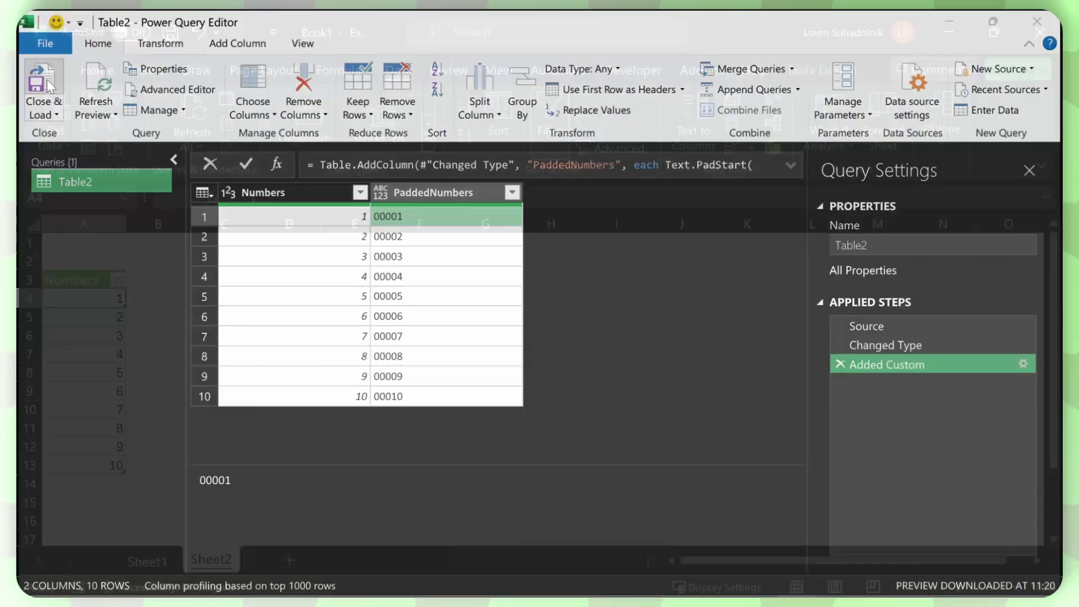